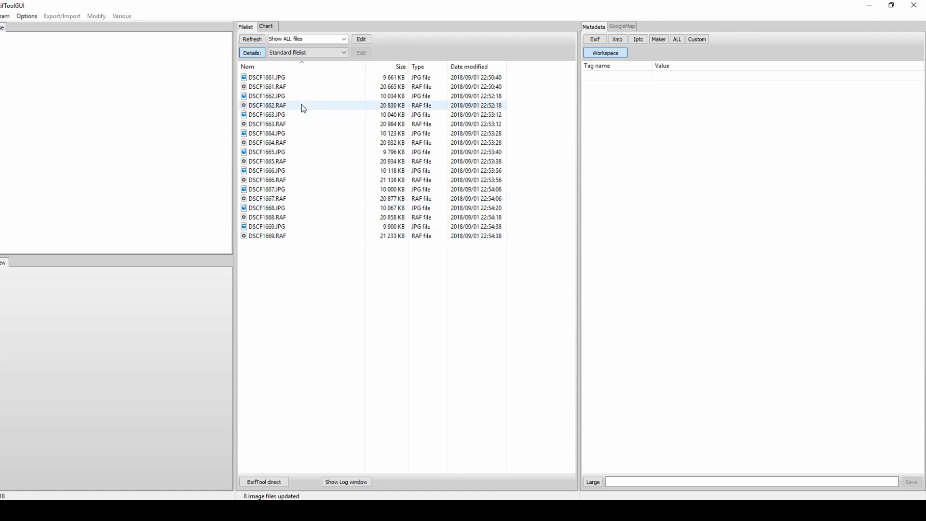
Select the files DSCF1661.JPG through DSCF1665.JPG, set their FNumber to 2.8 and save the metadata
click(285, 77)
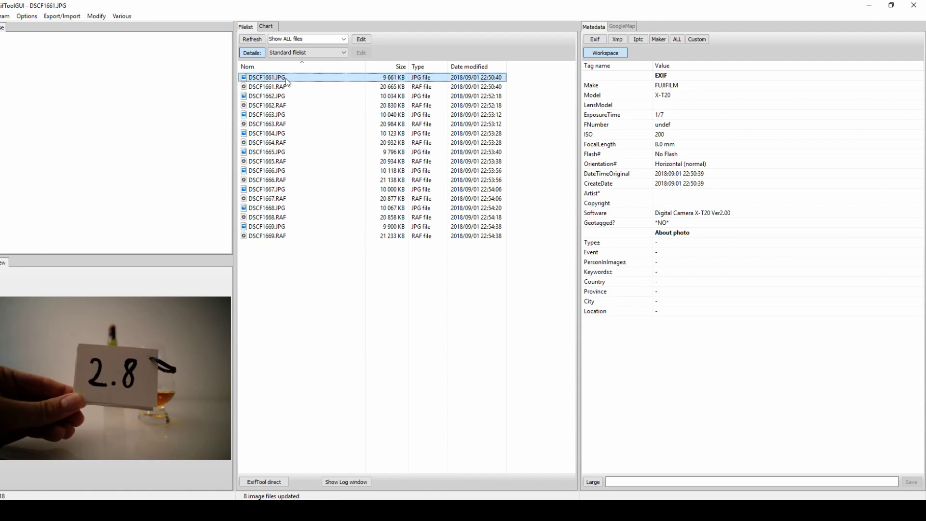
click(269, 152)
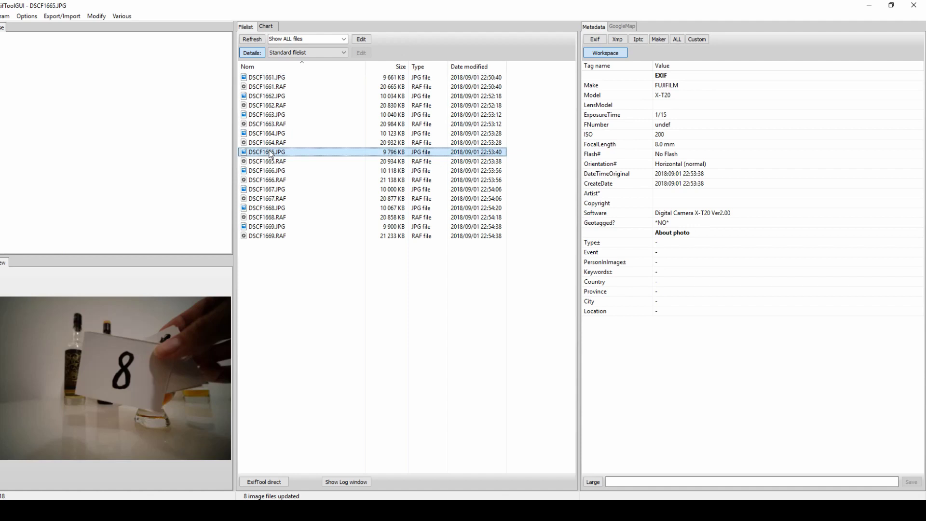
shift+click(285, 80)
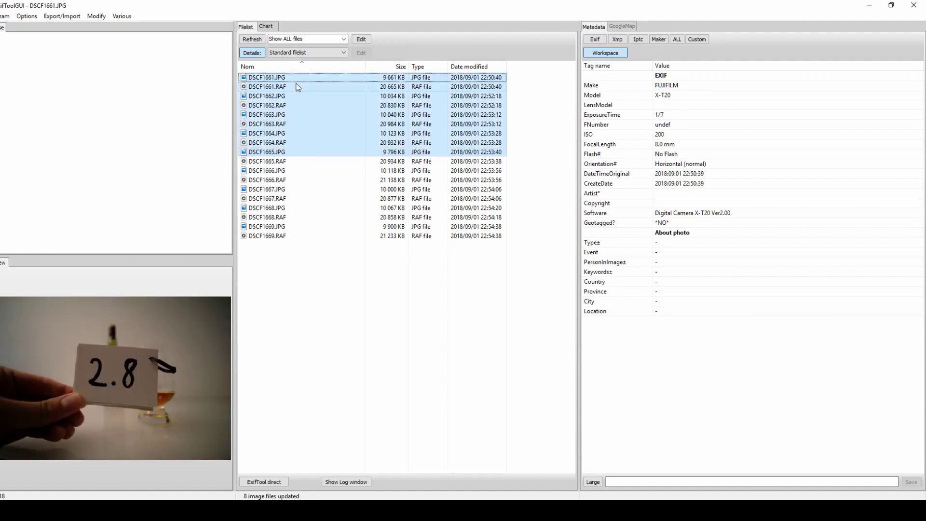
click(660, 124)
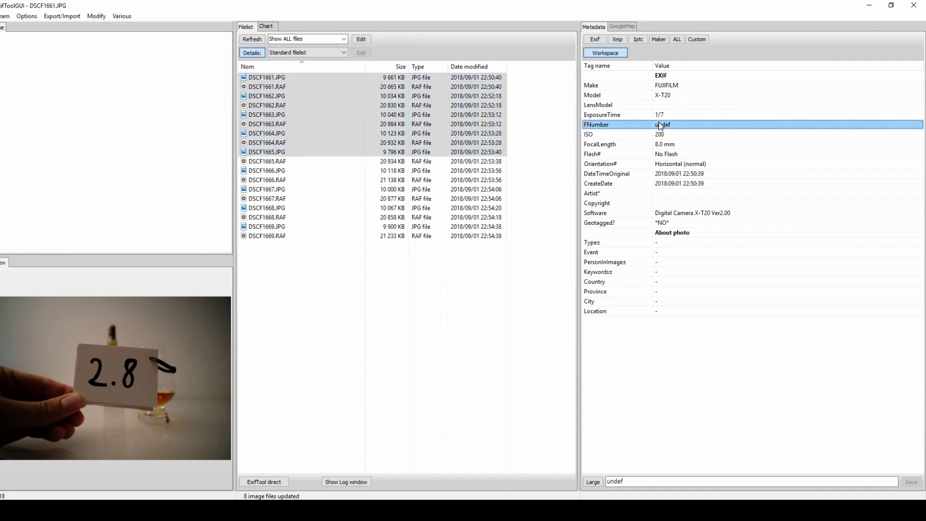
click(660, 124)
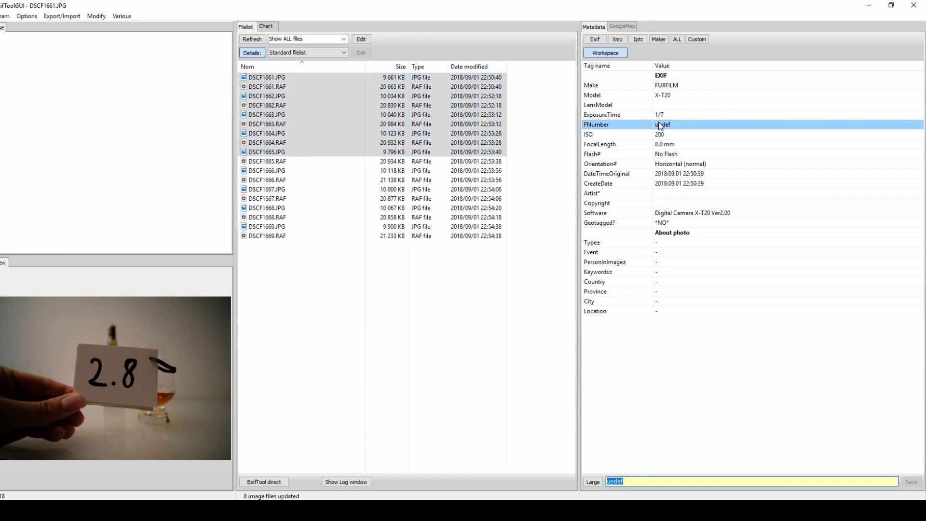
text(28)
key(BackSpace)
text(.8)
key(Return)
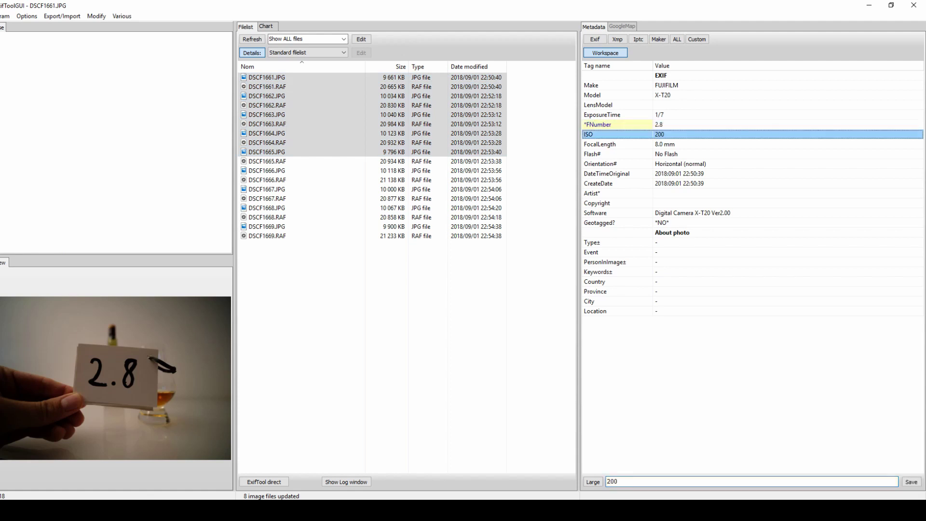
click(911, 482)
Set the FNumber of the files DSCF1665.RAF through DSCF1669.RAF to 8 and save the metadata
click(668, 126)
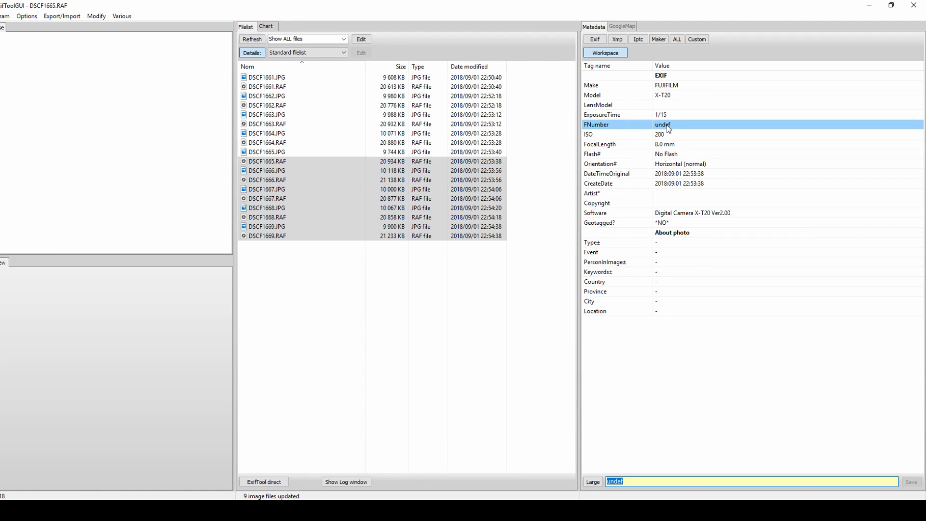
text(8)
key(Return)
click(911, 482)
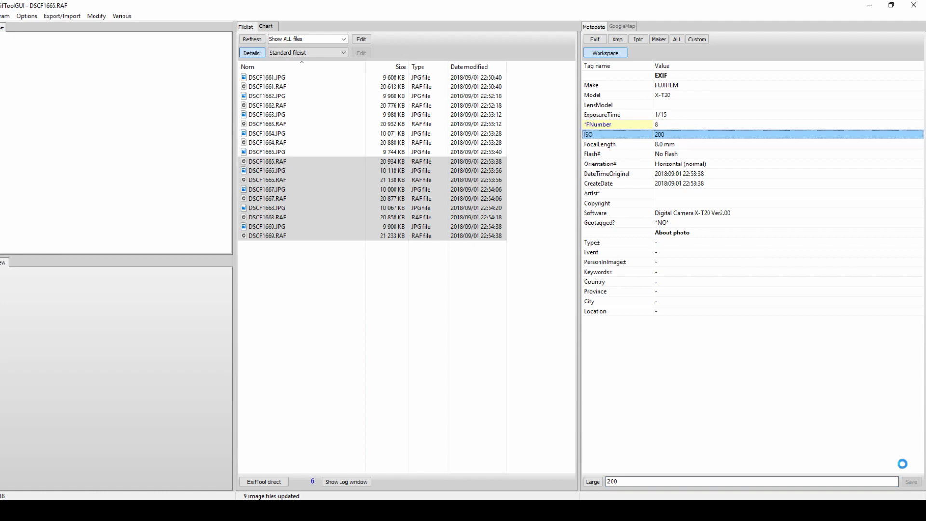
Select all files in the list and set their LensModel to "Venus Optics Laowa 9 mm f2.8 Zero-D", taken from the Notepad note
click(351, 264)
key(ctrl+a)
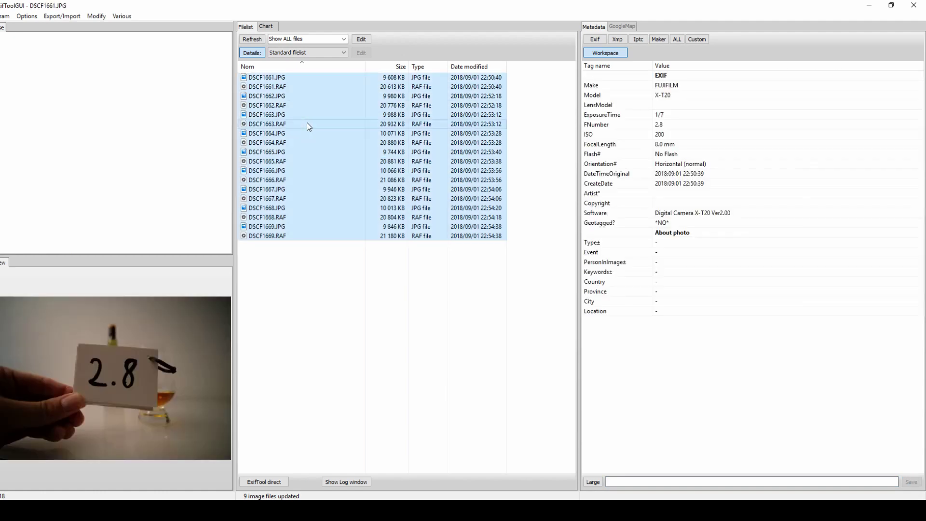
click(673, 109)
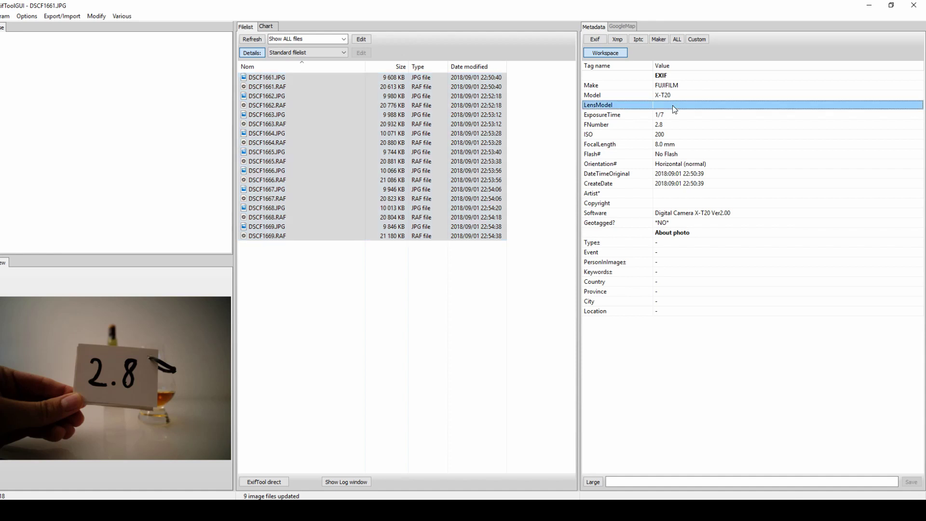
key(alt+Tab)
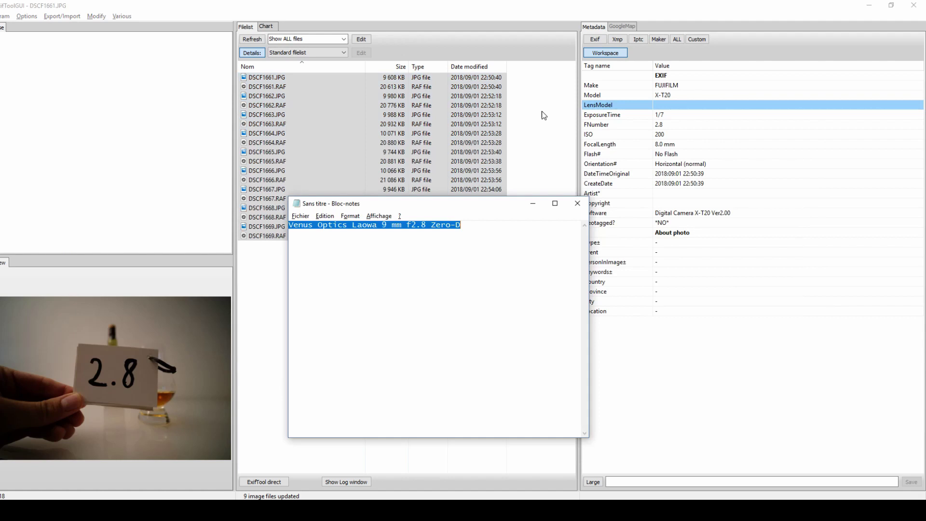
click(672, 105)
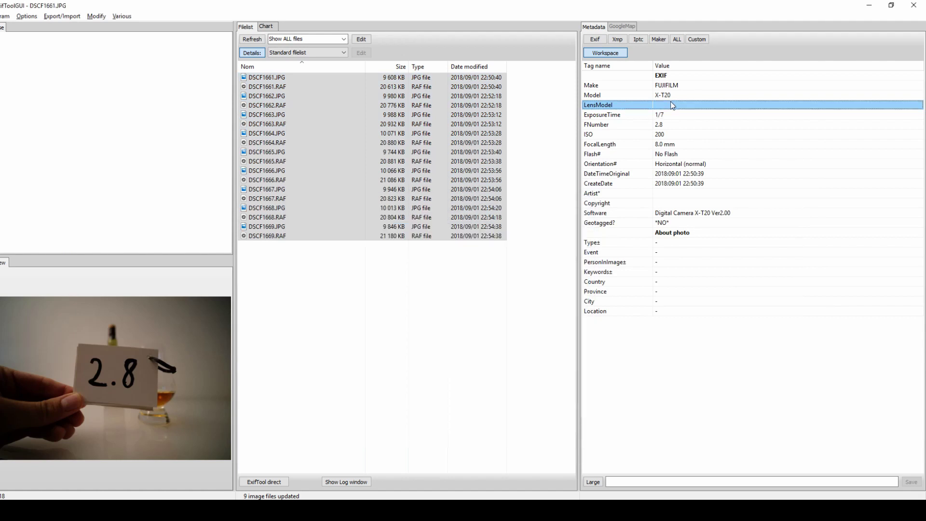
text(Venus Optics Laowa 9 mm f2.8 Zero-D)
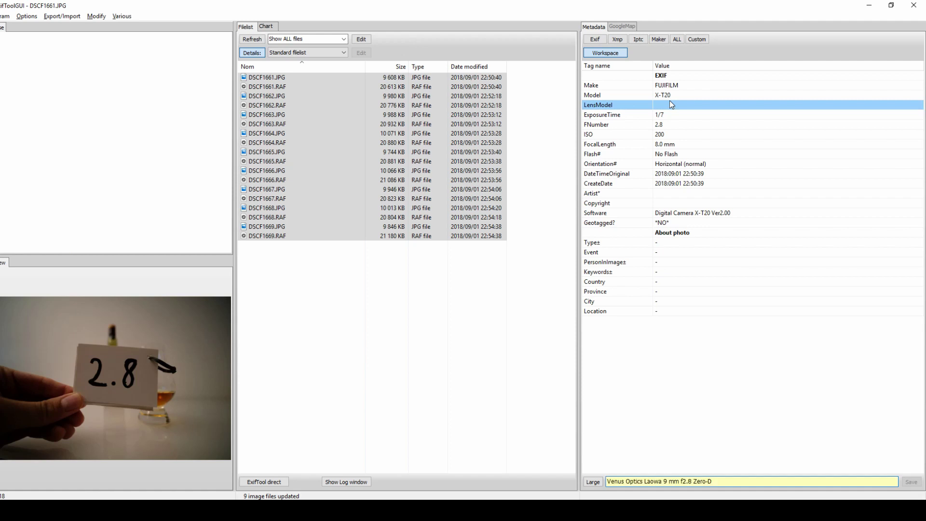
key(Return)
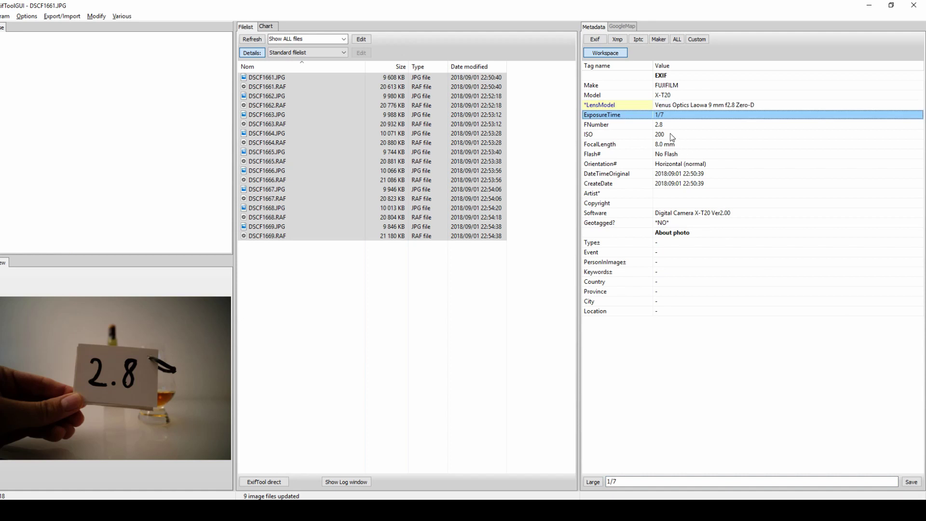
Set the FocalLength of all selected files to 9 and save the pending metadata changes
click(665, 148)
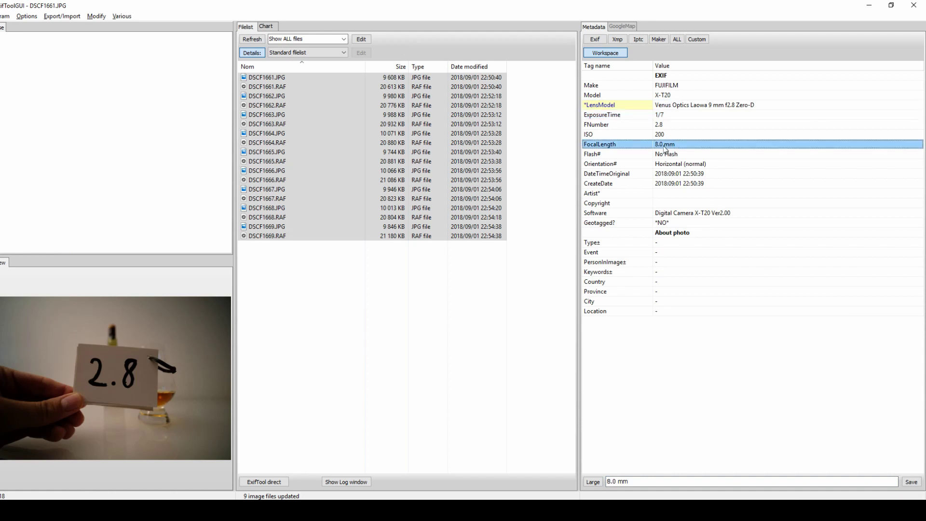
key(Return)
text(9)
key(Return)
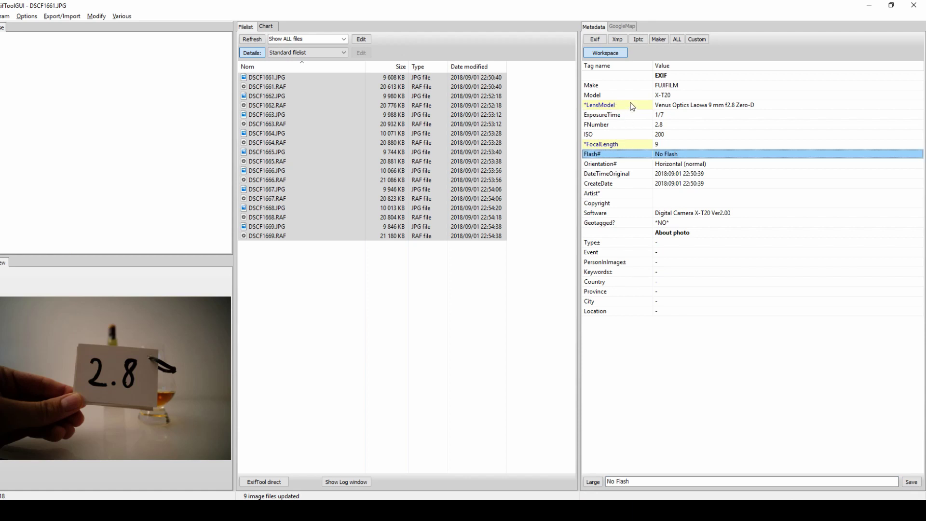
click(911, 481)
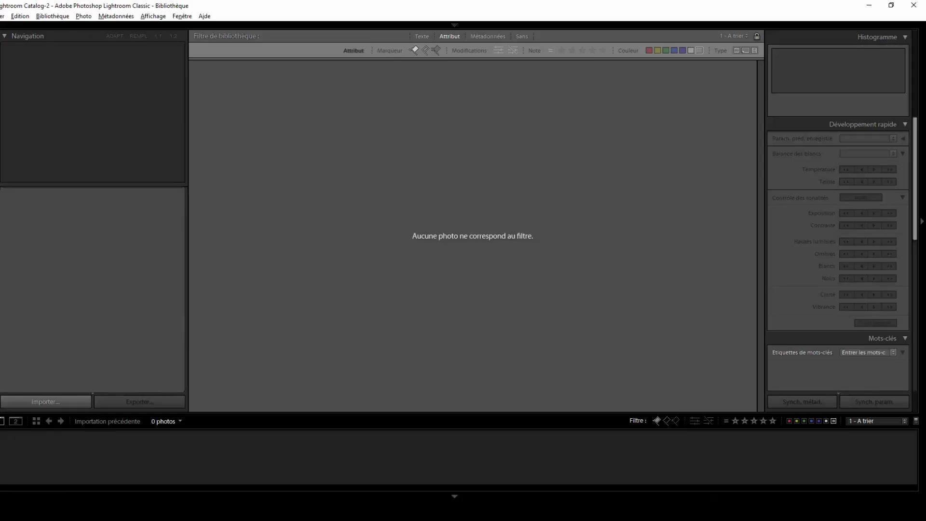
In Lightroom Classic, synchronise the "Demo Exiftool" folder, importing new photos and scanning for metadata updates
right_click(77, 343)
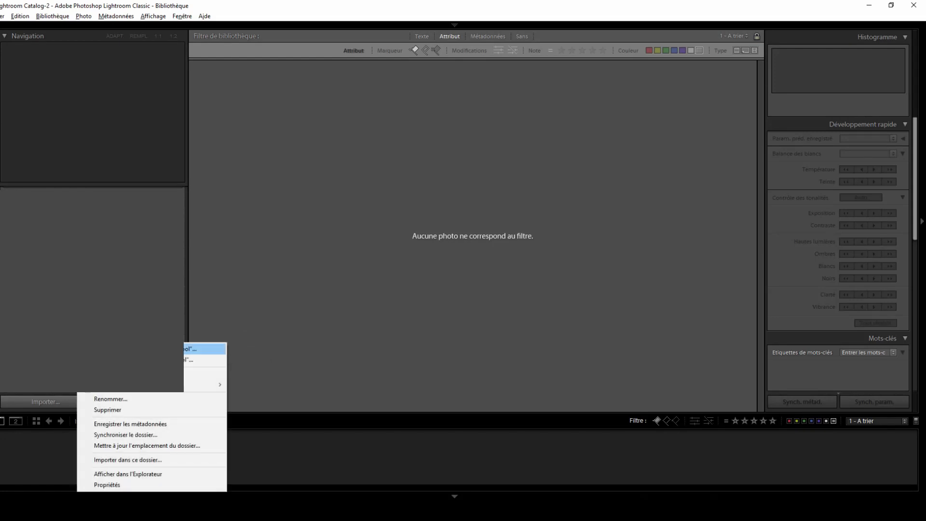
click(127, 433)
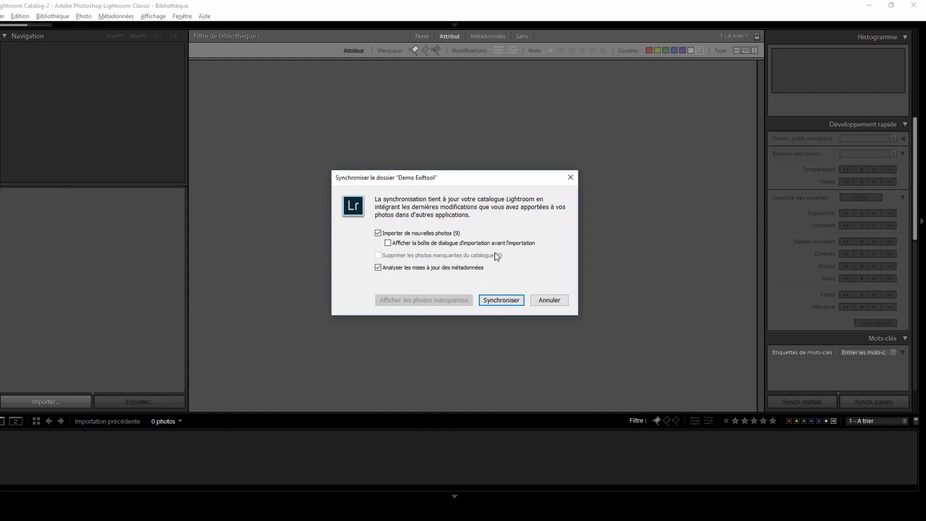
click(499, 299)
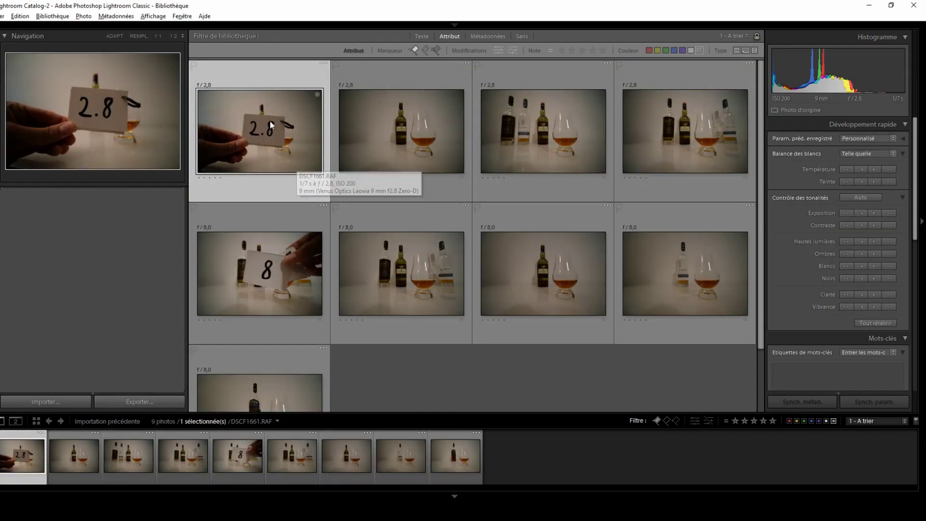
Check the aperture, focal length and lens information of DSCF1661.RAF and DSCF1667.RAF in the enlarged view
double_click(270, 120)
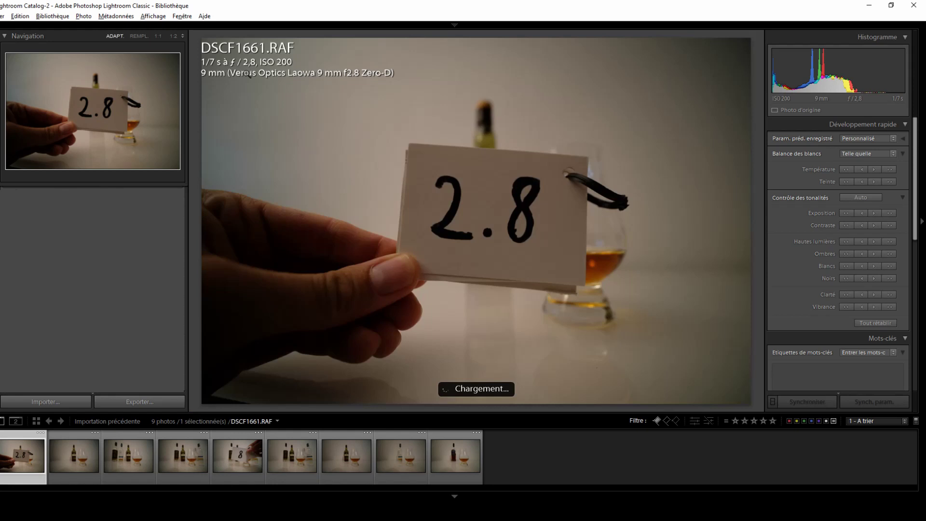
key(g)
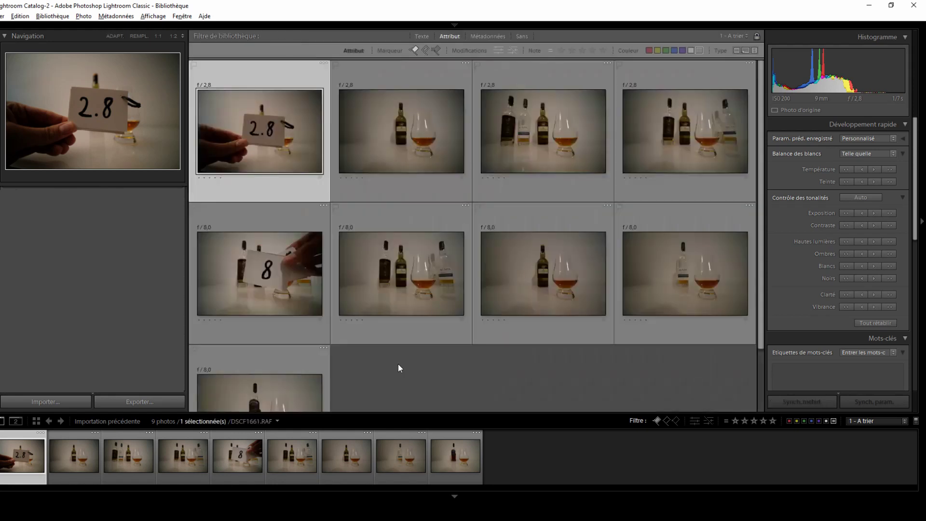
click(521, 273)
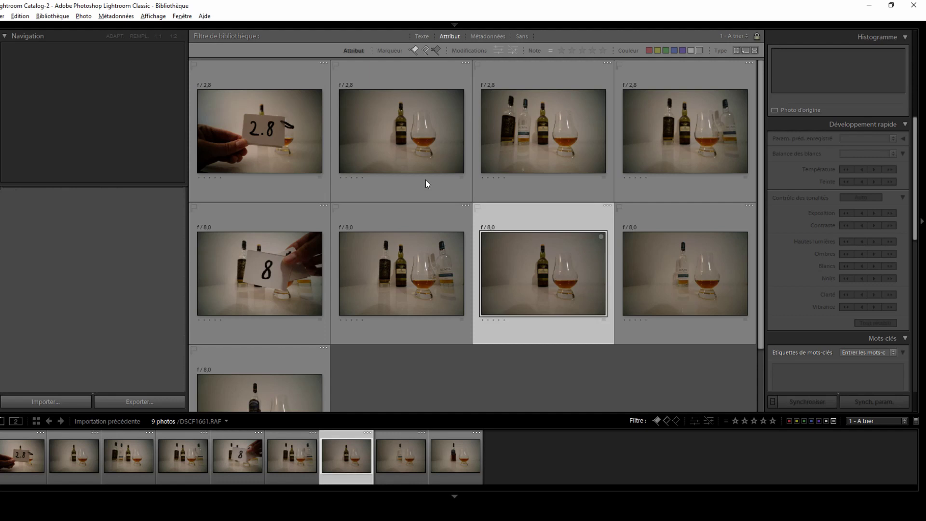
key(e)
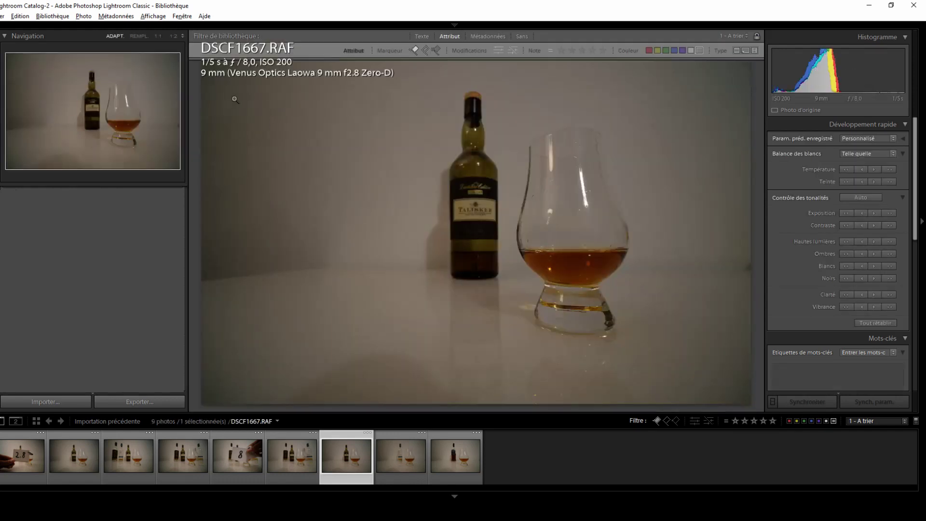
key(g)
click(265, 146)
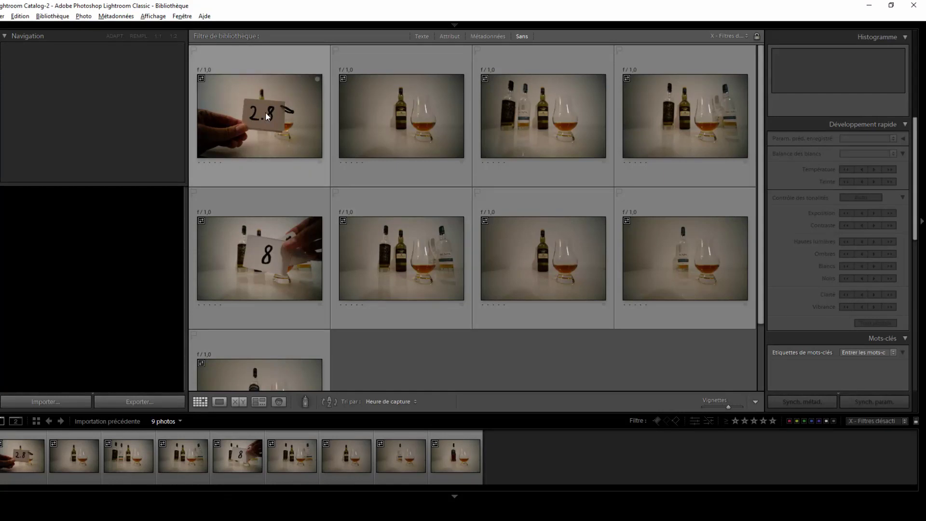
Select the first four photos, starting with the "2.8" card, and open the LensTagger plug-in for them
click(265, 112)
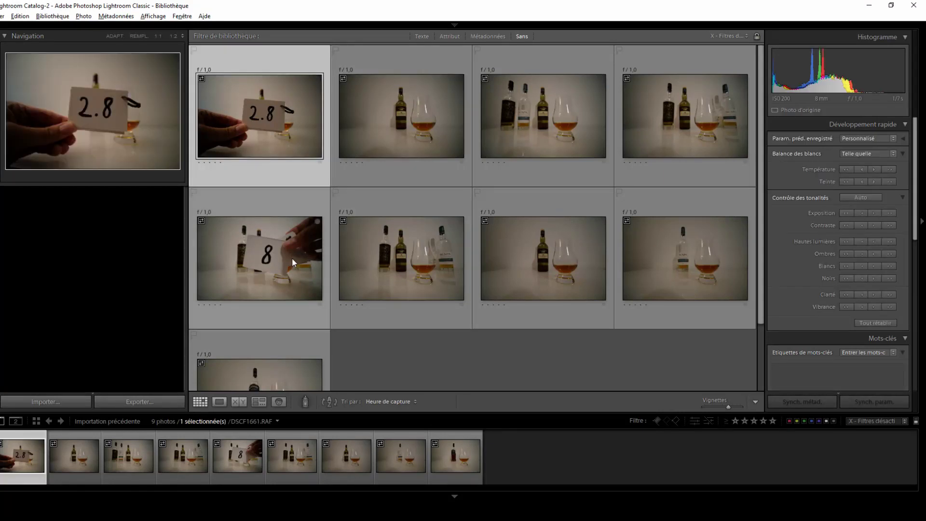
shift+click(703, 128)
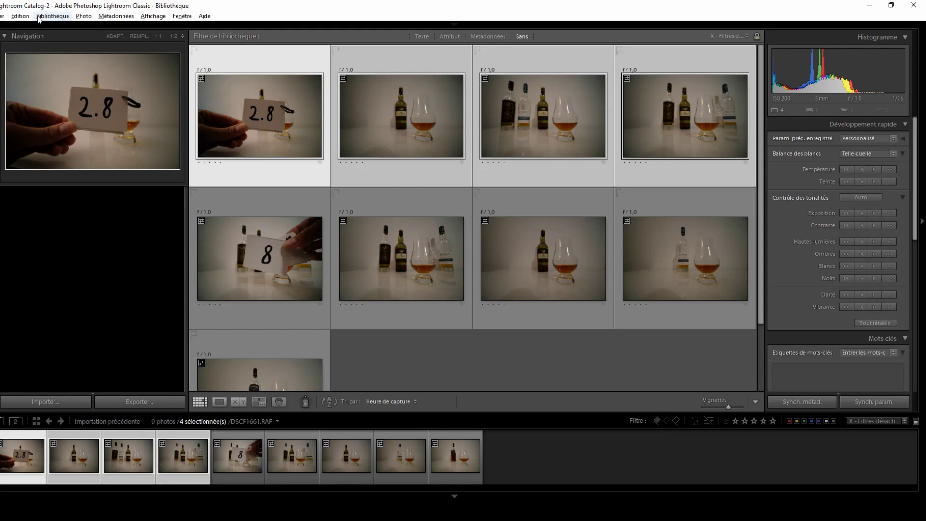
click(52, 16)
mouse_move(212, 334)
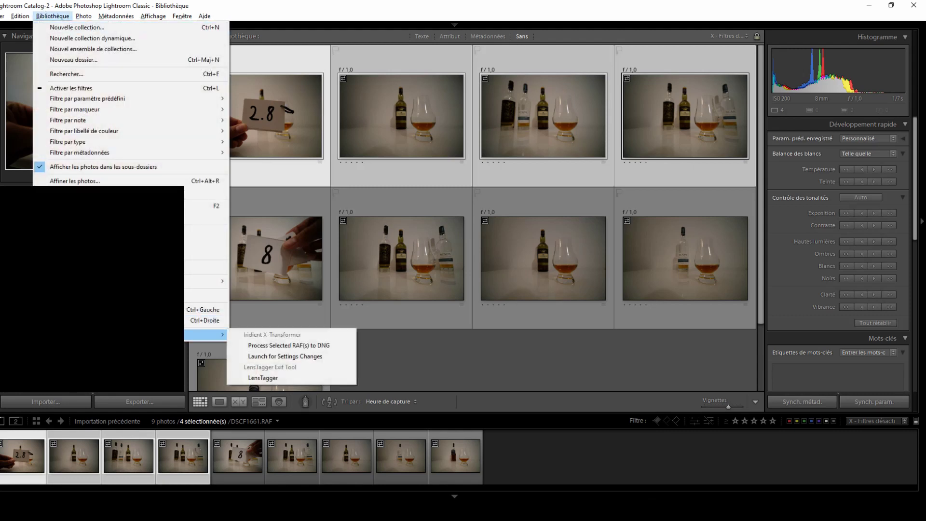
click(260, 374)
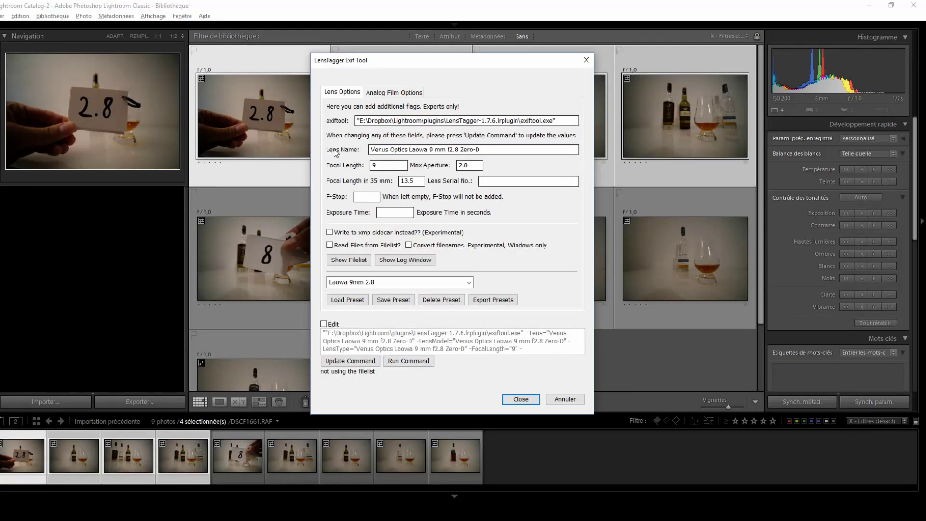
Set the F-Stop to 2.8 in LensTagger, update and run the command on the four selected photos, and close the dialog
drag(504, 151, 342, 154)
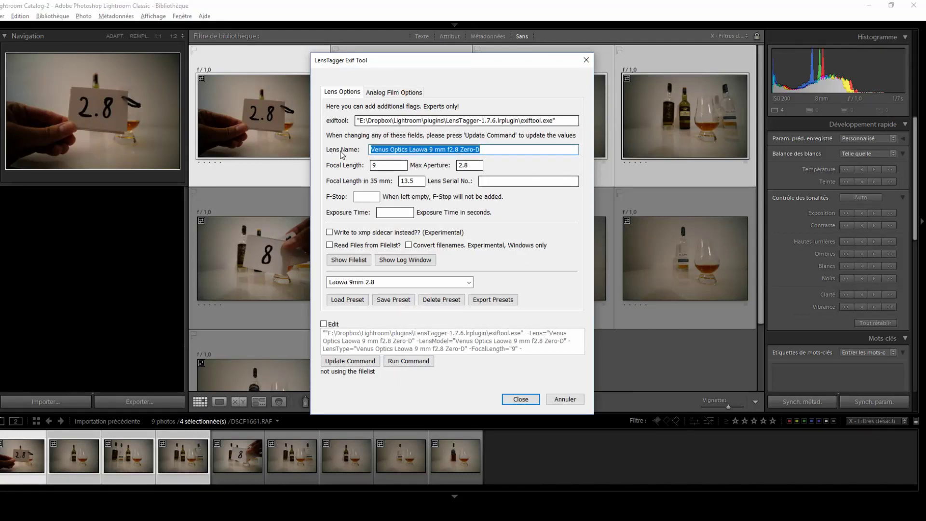
key(Tab)
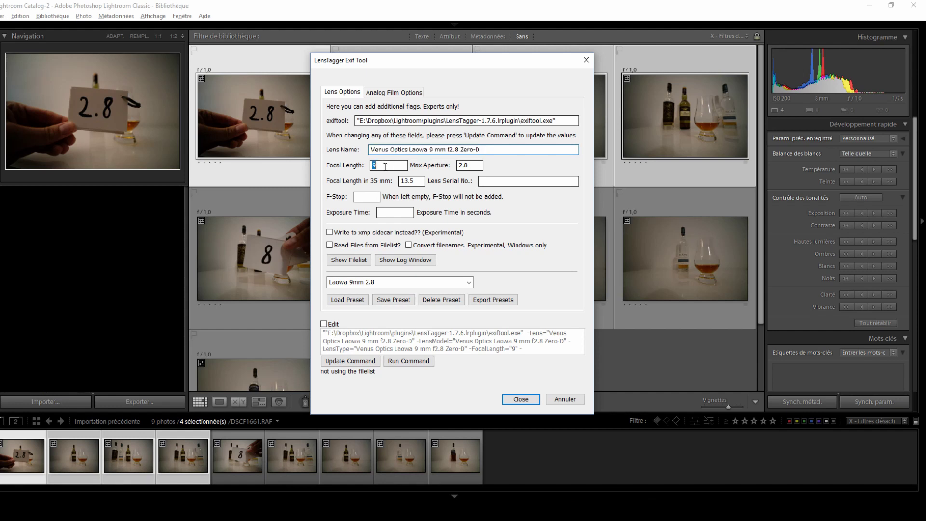
click(367, 196)
drag(397, 68, 555, 63)
text(2.8)
click(525, 359)
click(557, 360)
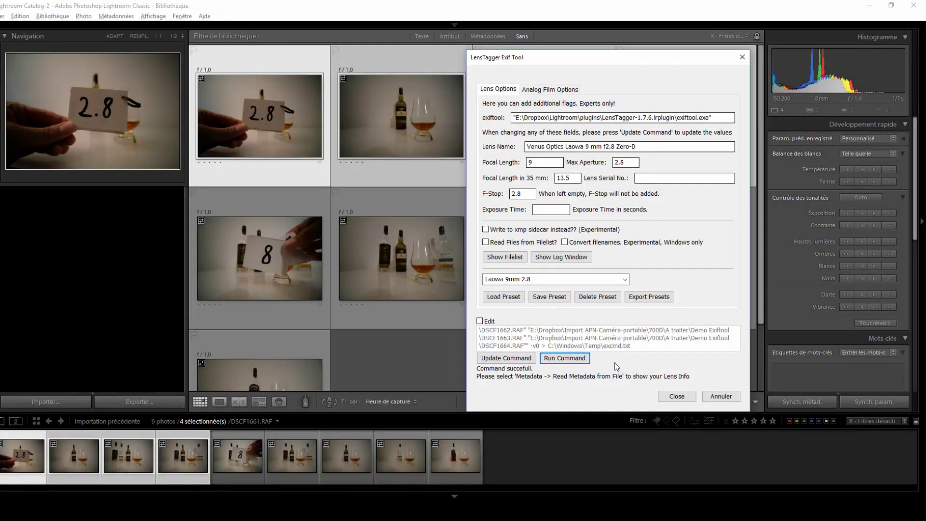
click(676, 396)
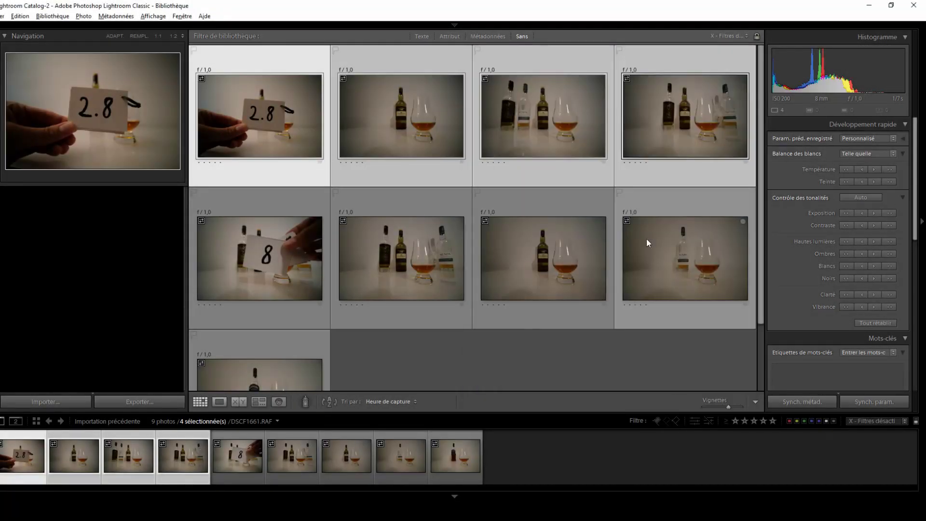
Select the five remaining photos, from the "8" card to the last one, and open LensTagger for them
click(293, 263)
shift+click(285, 374)
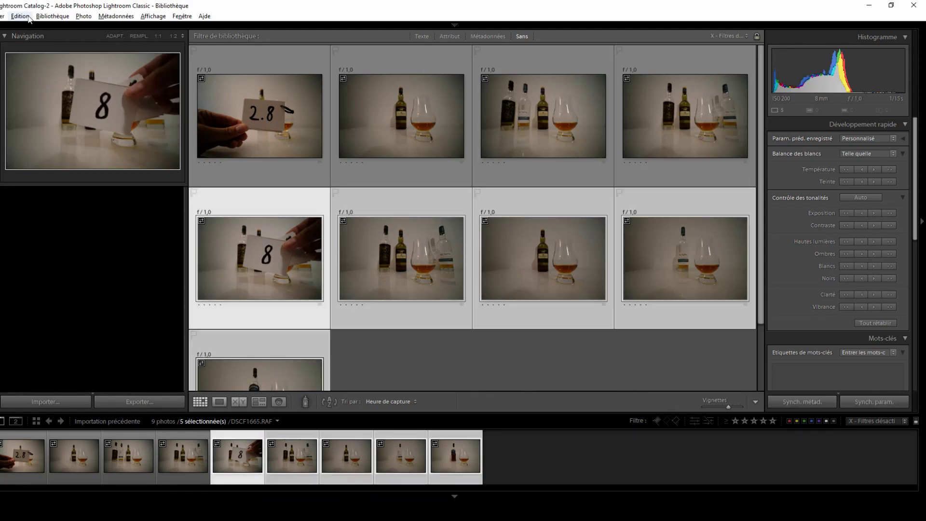
click(50, 17)
click(306, 374)
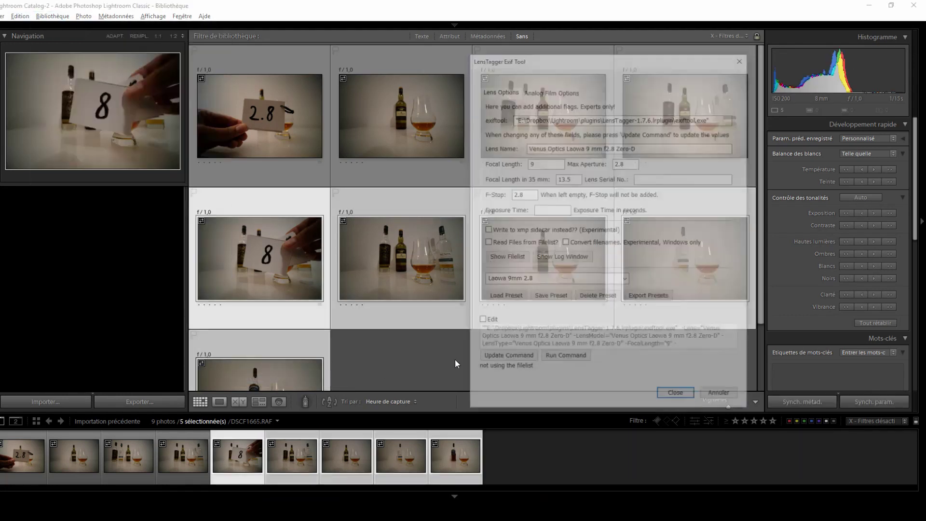
Set the F-Stop to 8 in LensTagger, update and run the command on the five selected photos, and close the dialog
drag(531, 194, 511, 194)
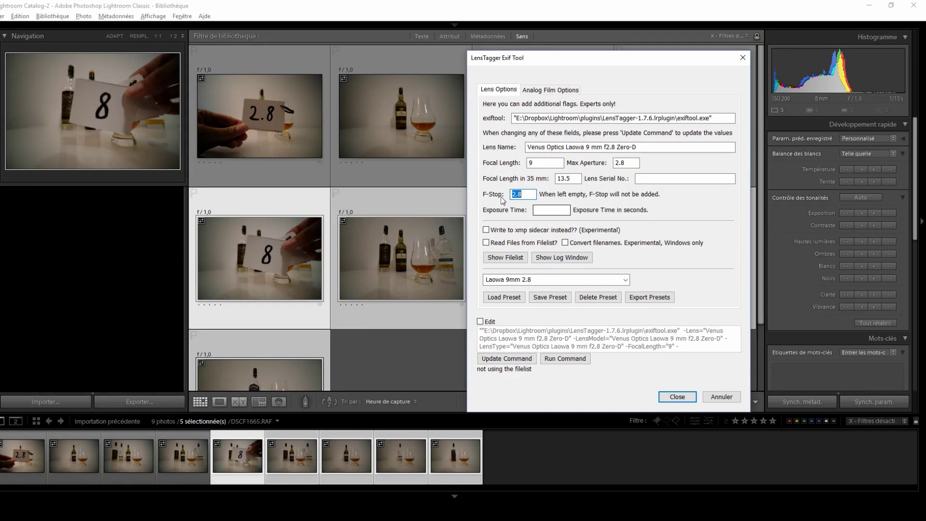
text(8)
click(524, 358)
click(557, 359)
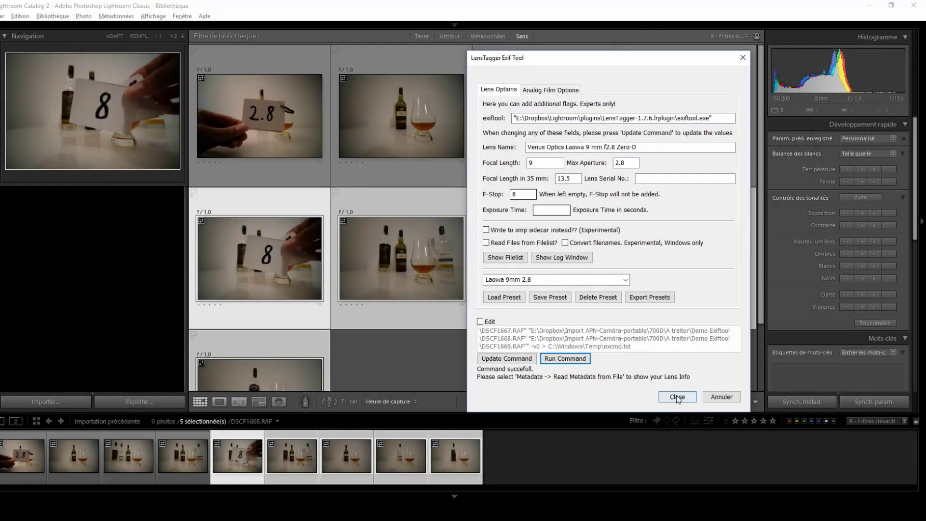
click(676, 396)
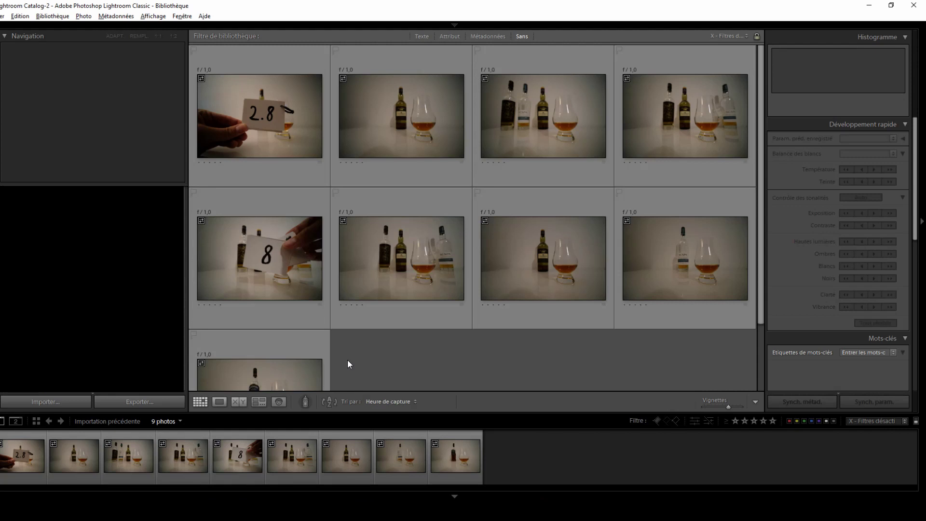
Select all nine photos, reload their metadata from the files, and clear the selection
key(ctrl+a)
right_click(374, 260)
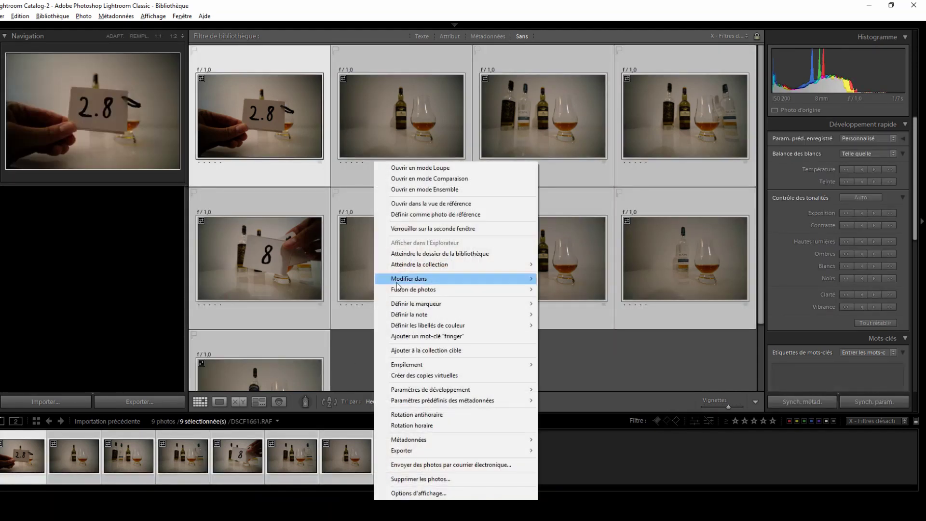
mouse_move(530, 439)
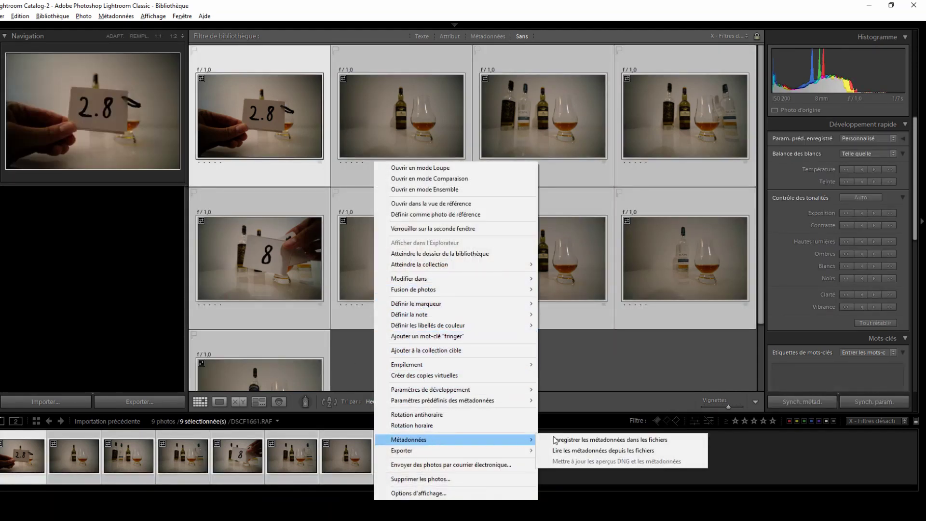
click(587, 450)
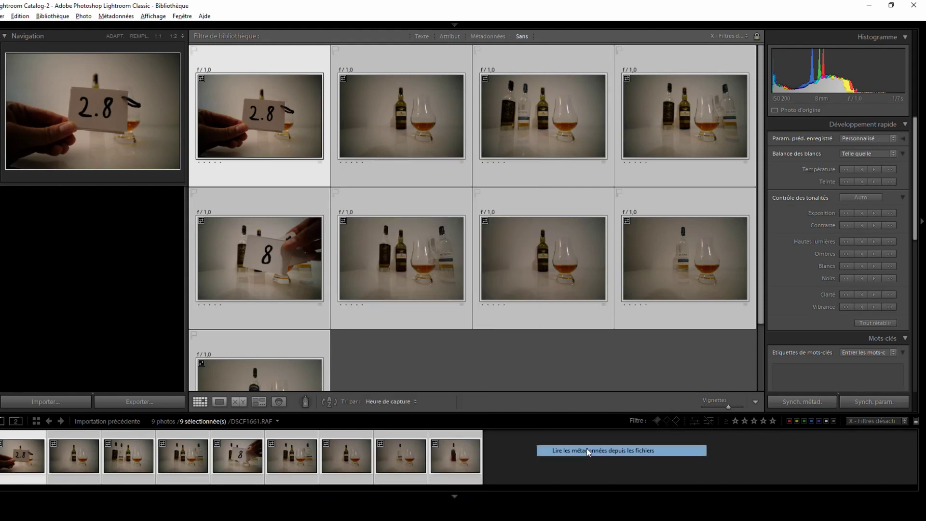
click(478, 364)
Check the aperture, focal length and lens information of DSCF1661.RAF in the enlarged view, and return to the grid
click(267, 104)
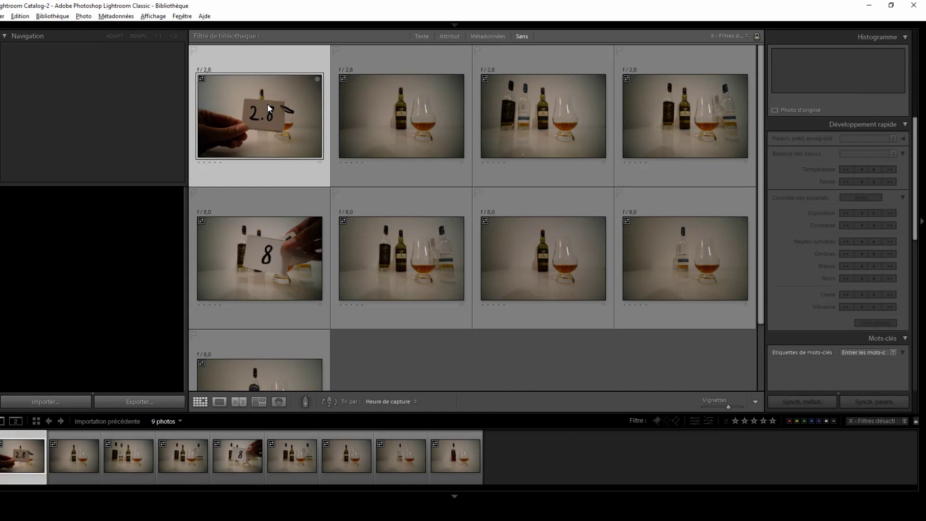
key(e)
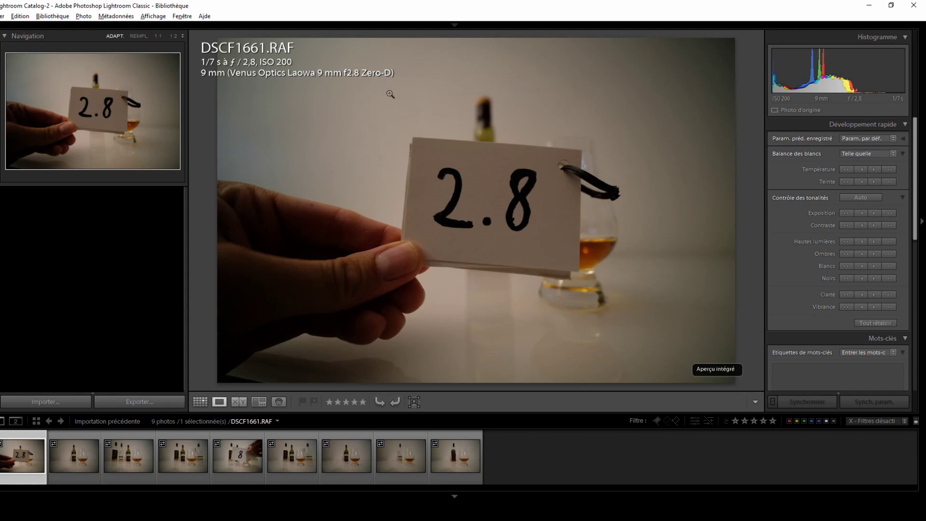
key(g)
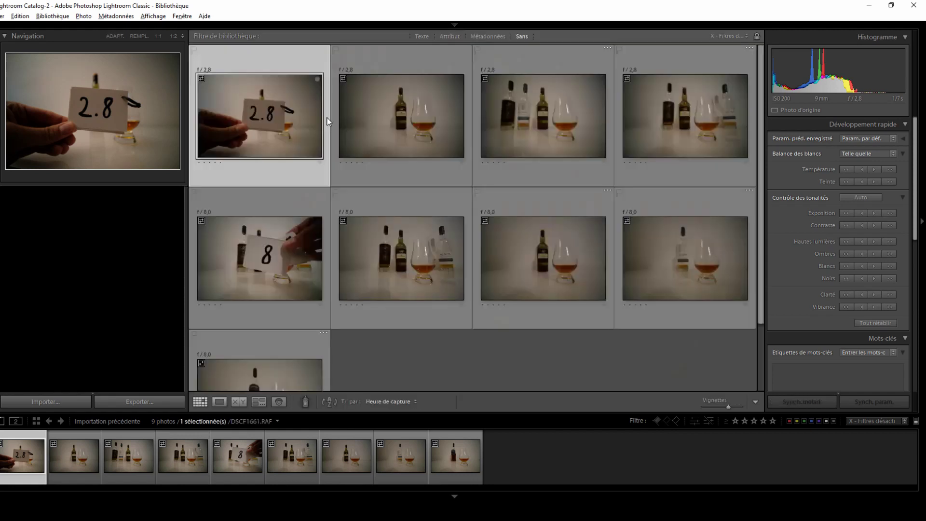
shift+click(277, 256)
click(293, 270)
ctrl+click(267, 123)
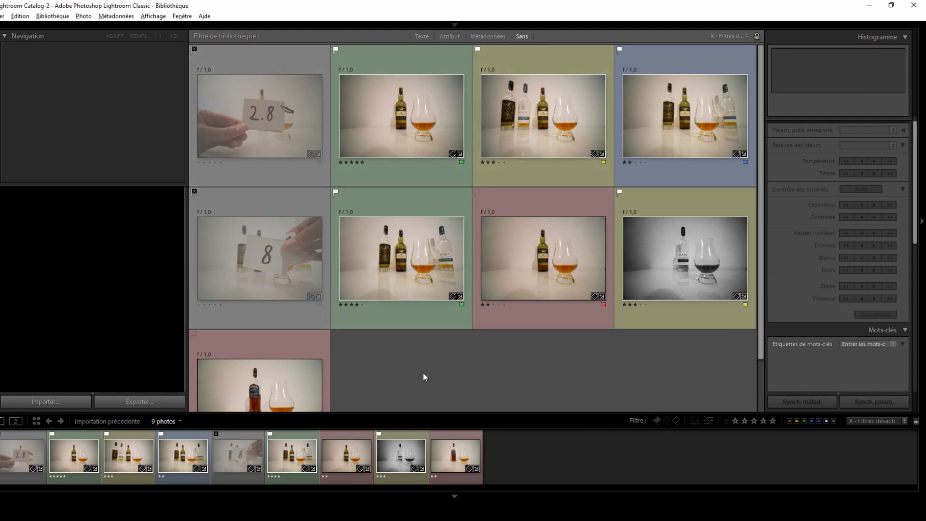
click(498, 276)
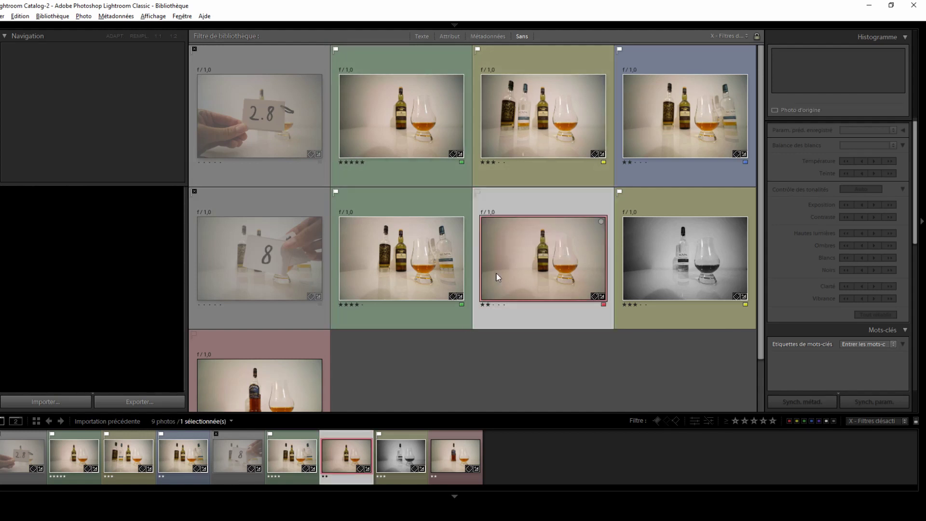
click(505, 360)
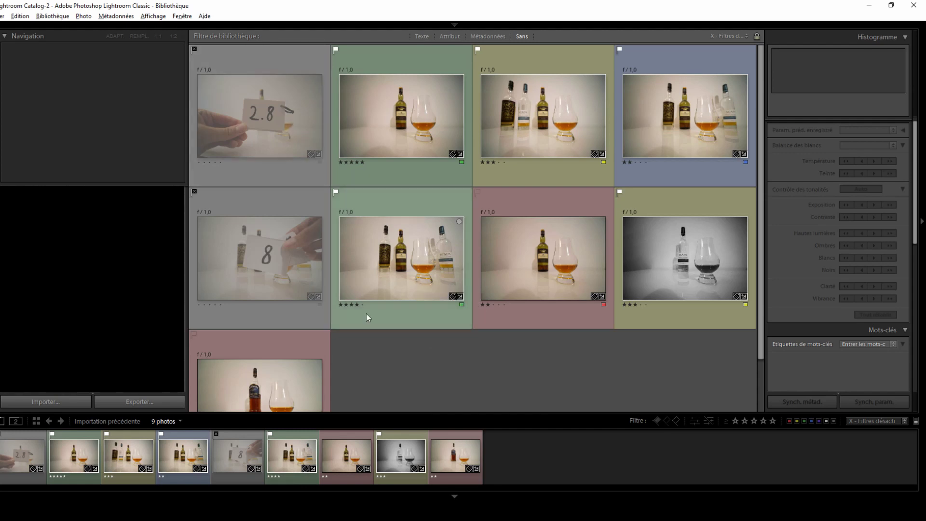
Select the first four edited photos, starting with the "2.8" card, and save their metadata to the files
click(261, 120)
key(shift+Right)
key(shift+Right)
key(shift+Right)
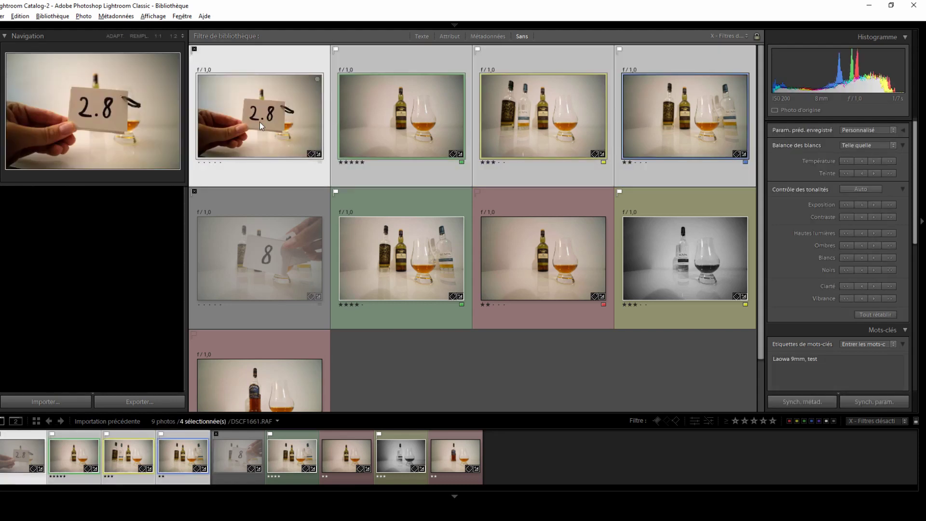
right_click(259, 123)
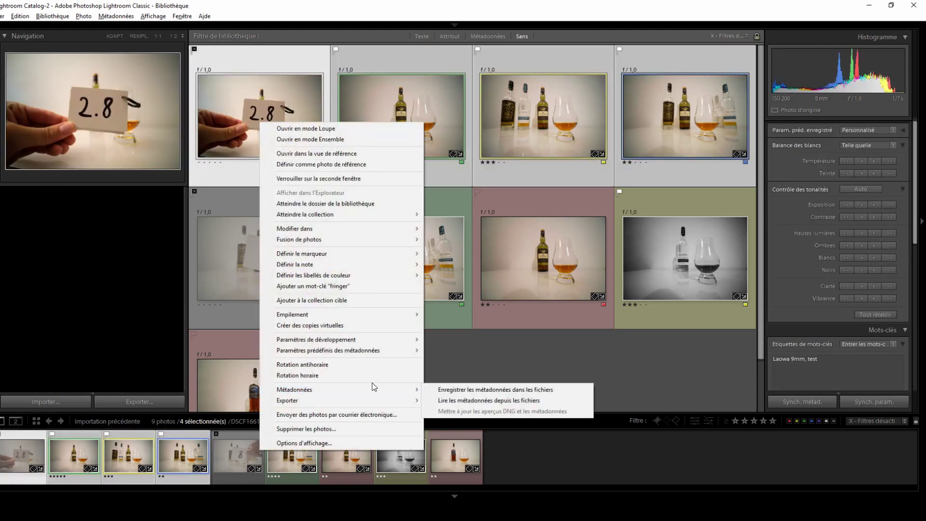
mouse_move(417, 390)
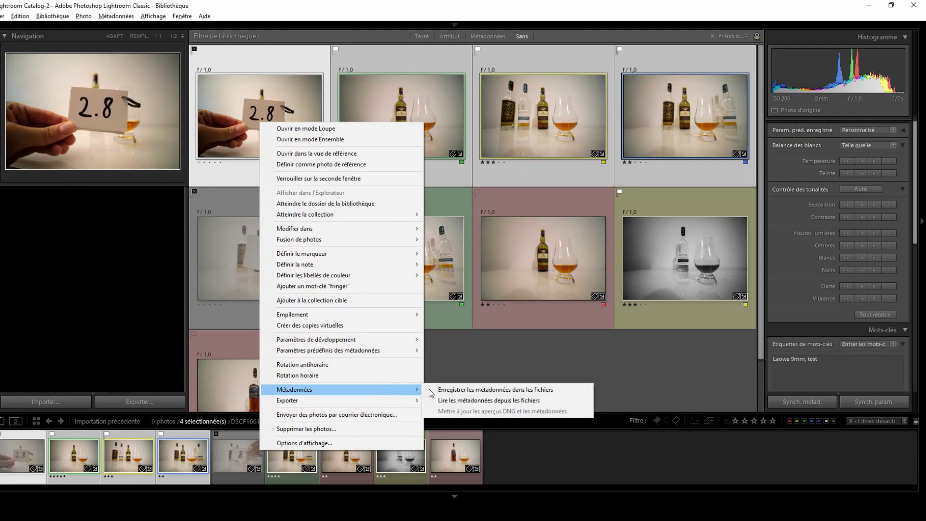
click(579, 394)
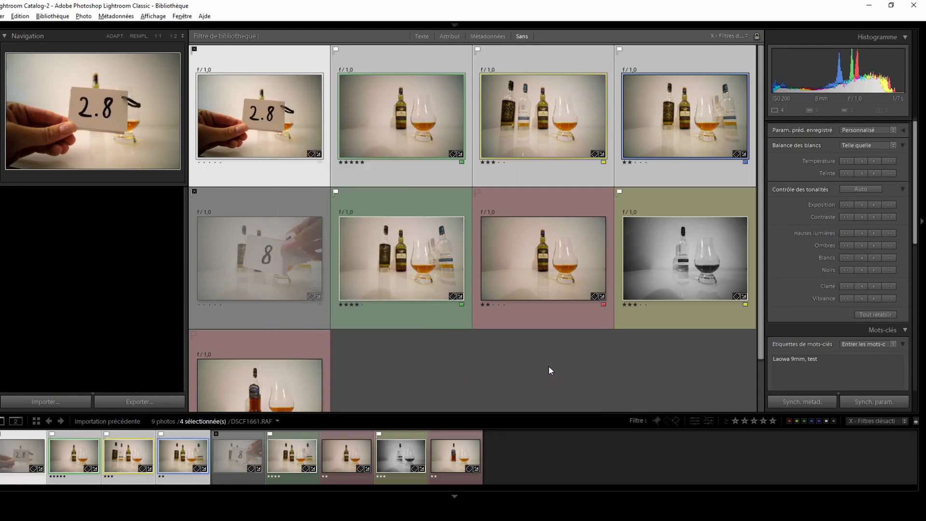
Open LensTagger for the four selected photos, then update and run the command with the Laowa 9mm 2.8 values and F-Stop 2.8
click(60, 20)
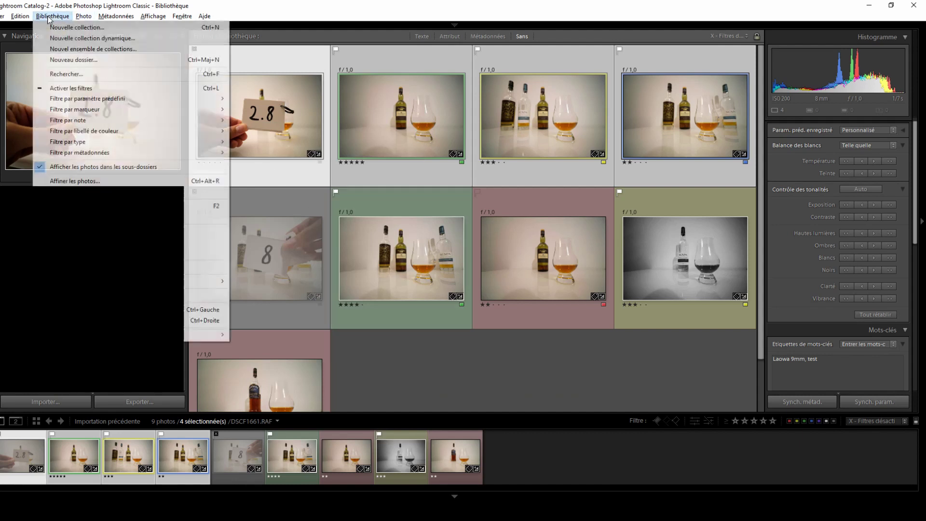
mouse_move(197, 337)
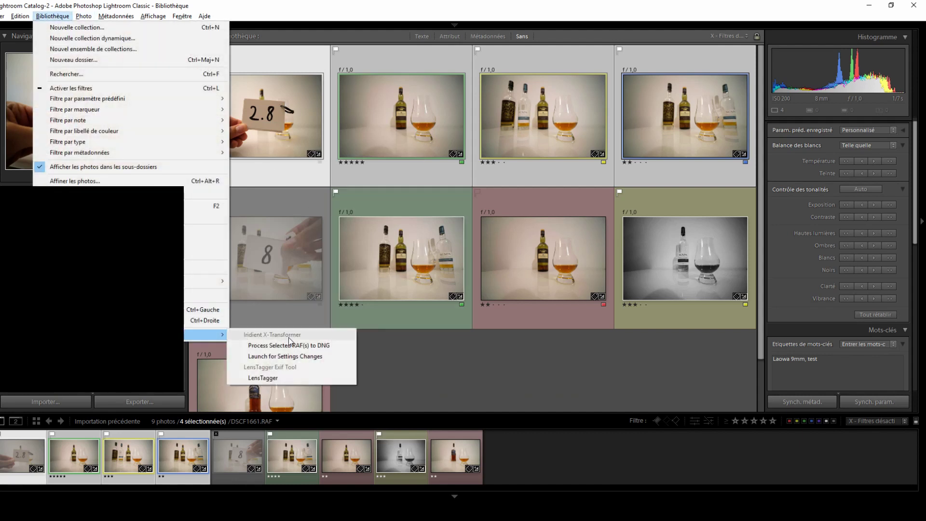
click(298, 378)
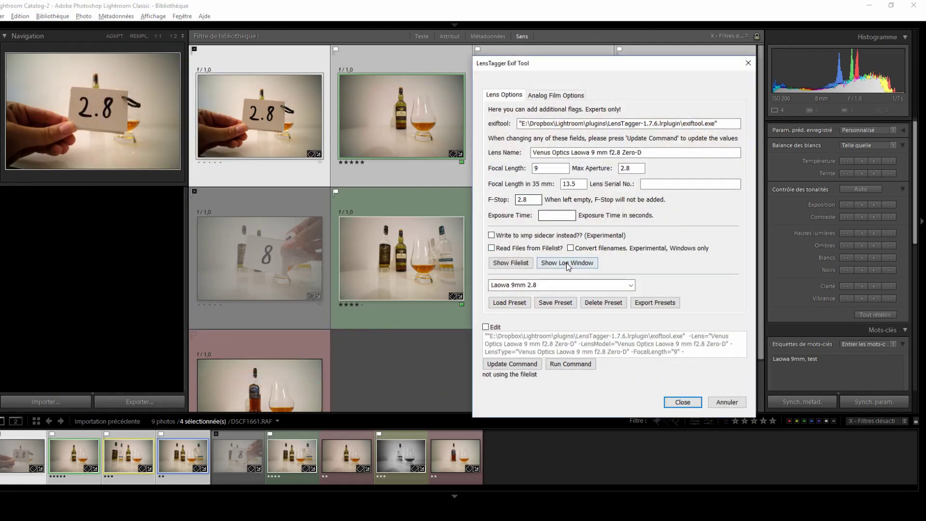
click(525, 364)
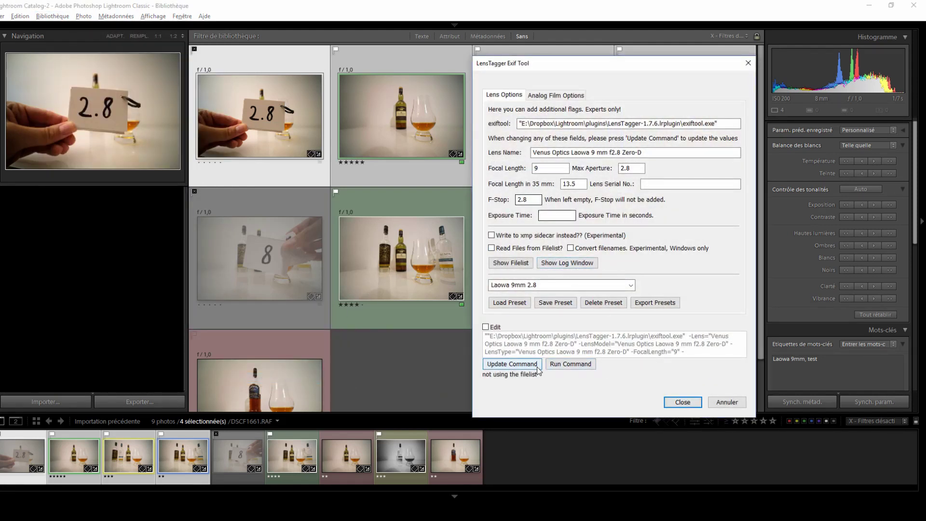
click(575, 364)
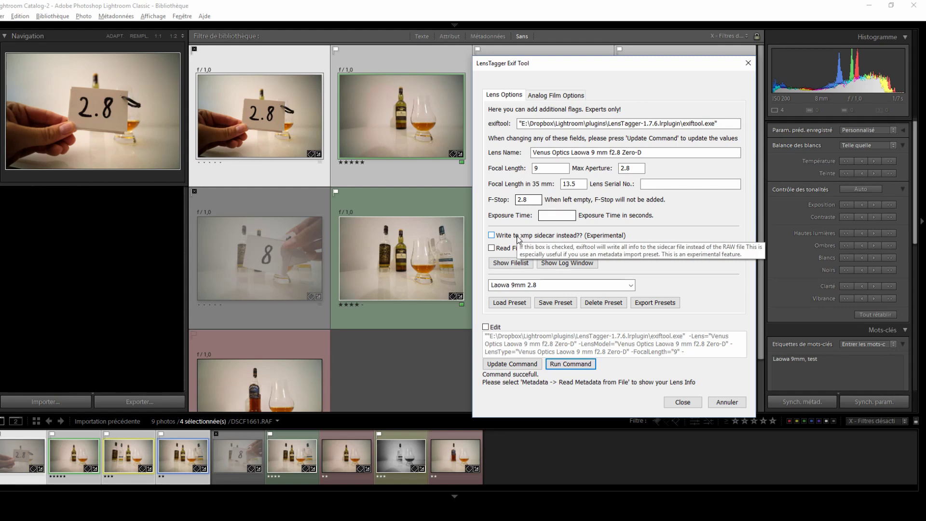
Enable writing to the XMP sidecar in LensTagger, update and run the command again, and close the dialog
click(522, 238)
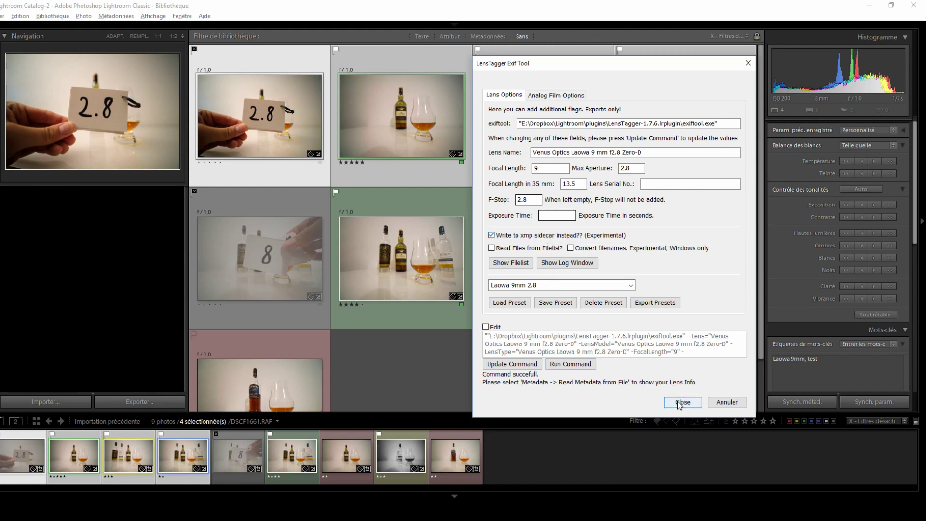
click(512, 363)
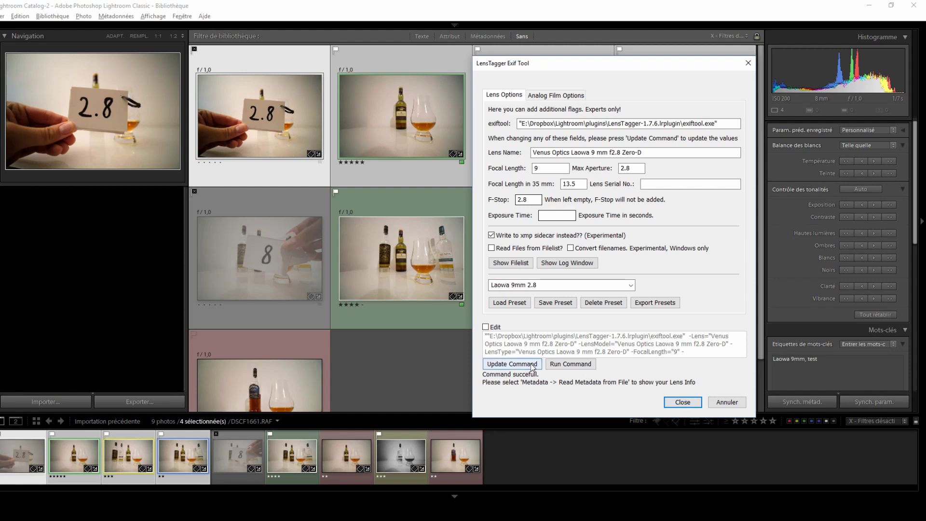
click(582, 365)
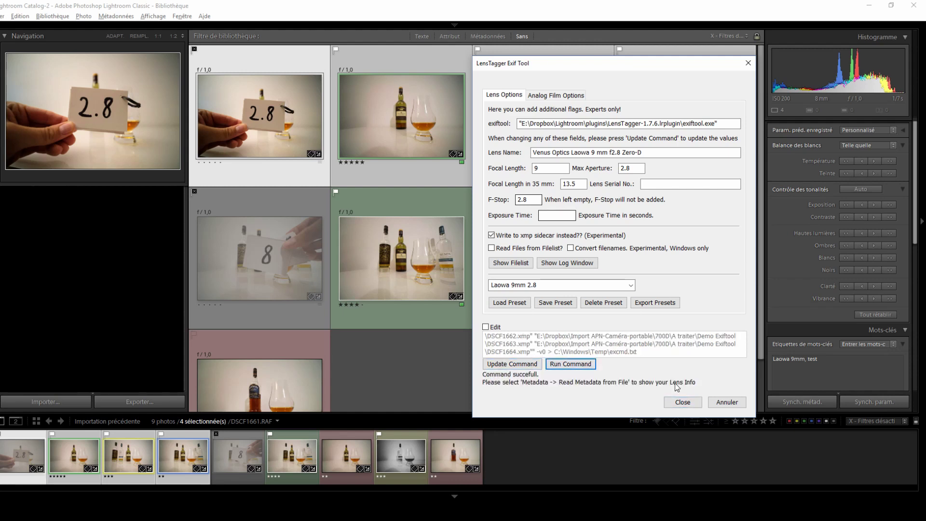
click(680, 402)
Reload the metadata of the four selected photos from their files and clear the selection
right_click(297, 111)
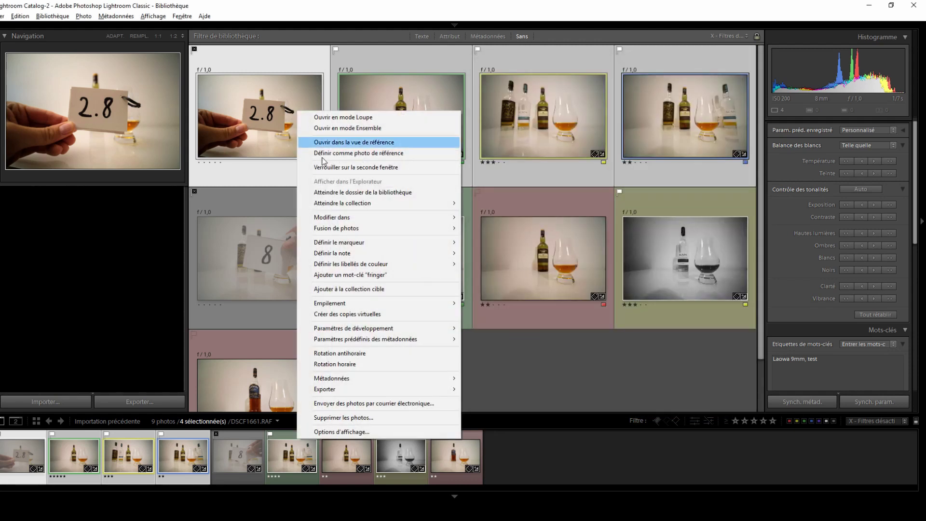
mouse_move(405, 378)
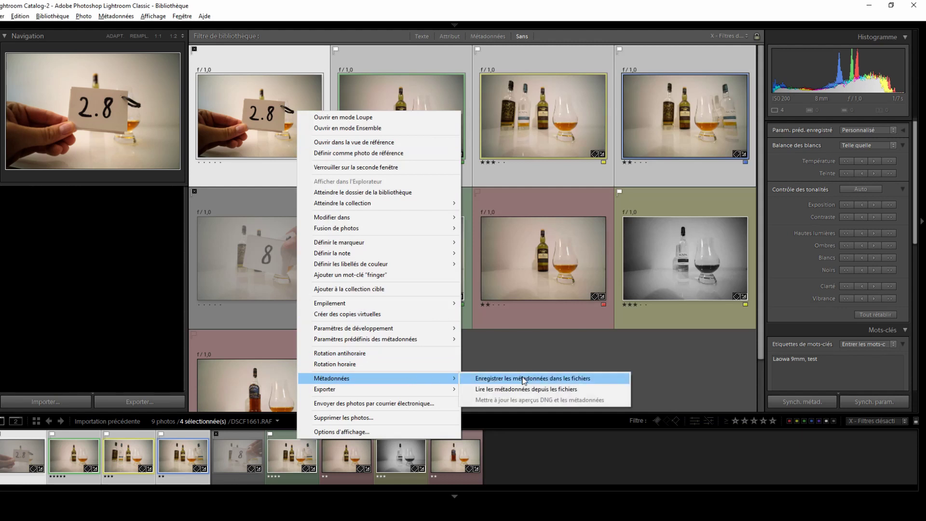
click(592, 388)
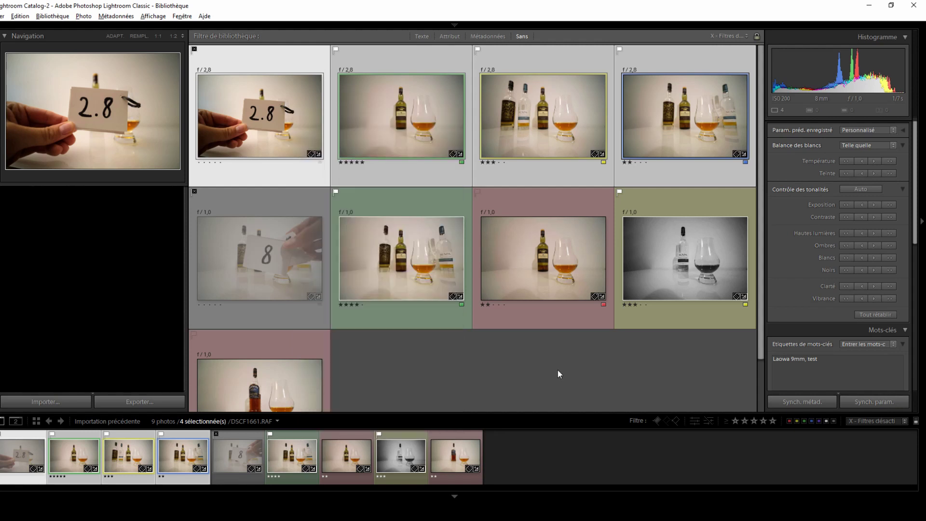
click(408, 366)
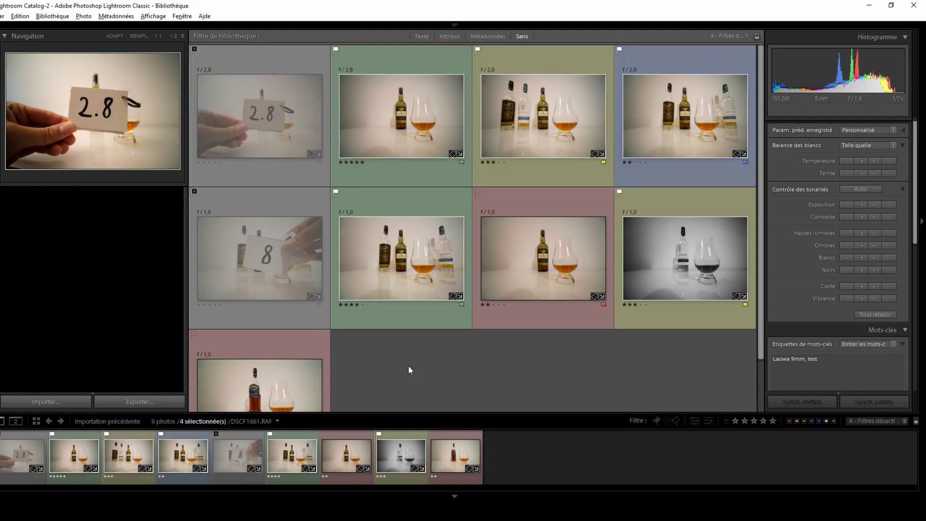
Check the aperture, focal length and lens information of DSCF1662.RAF in the enlarged view, and return to the grid
click(383, 119)
double_click(382, 120)
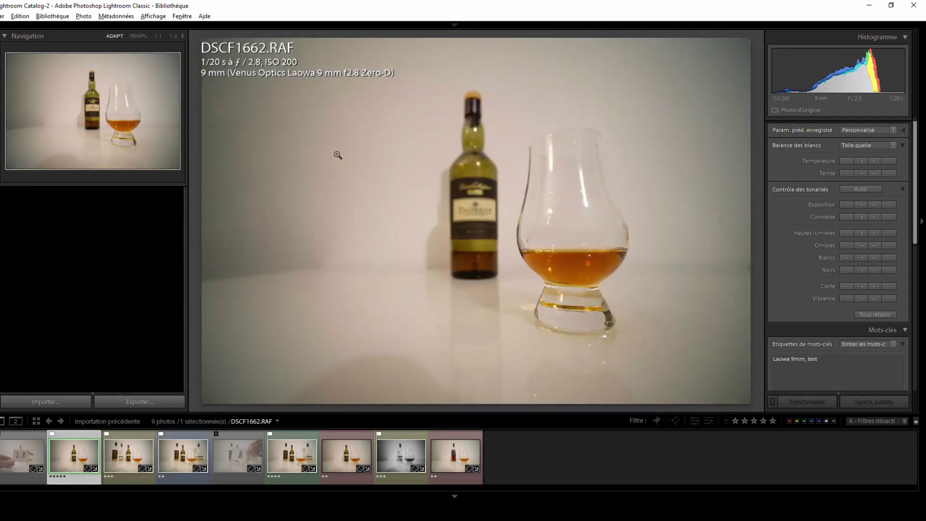
key(g)
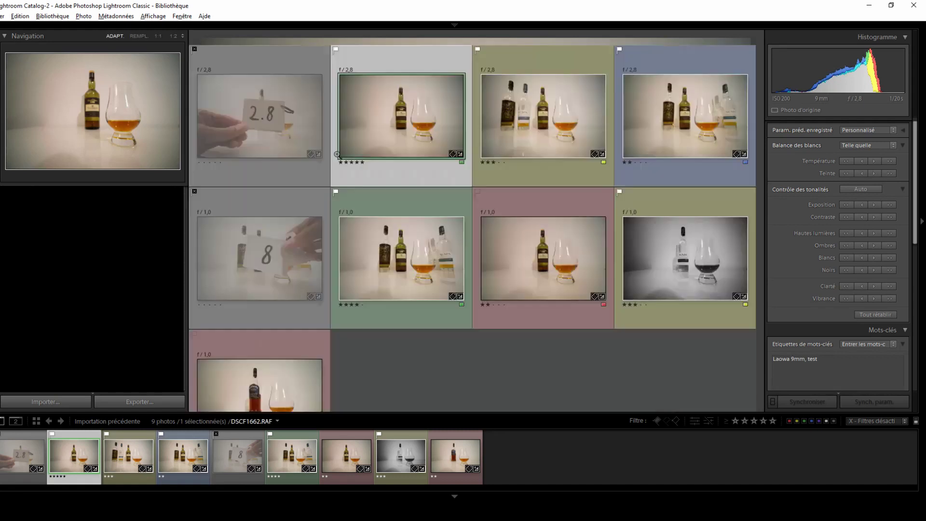